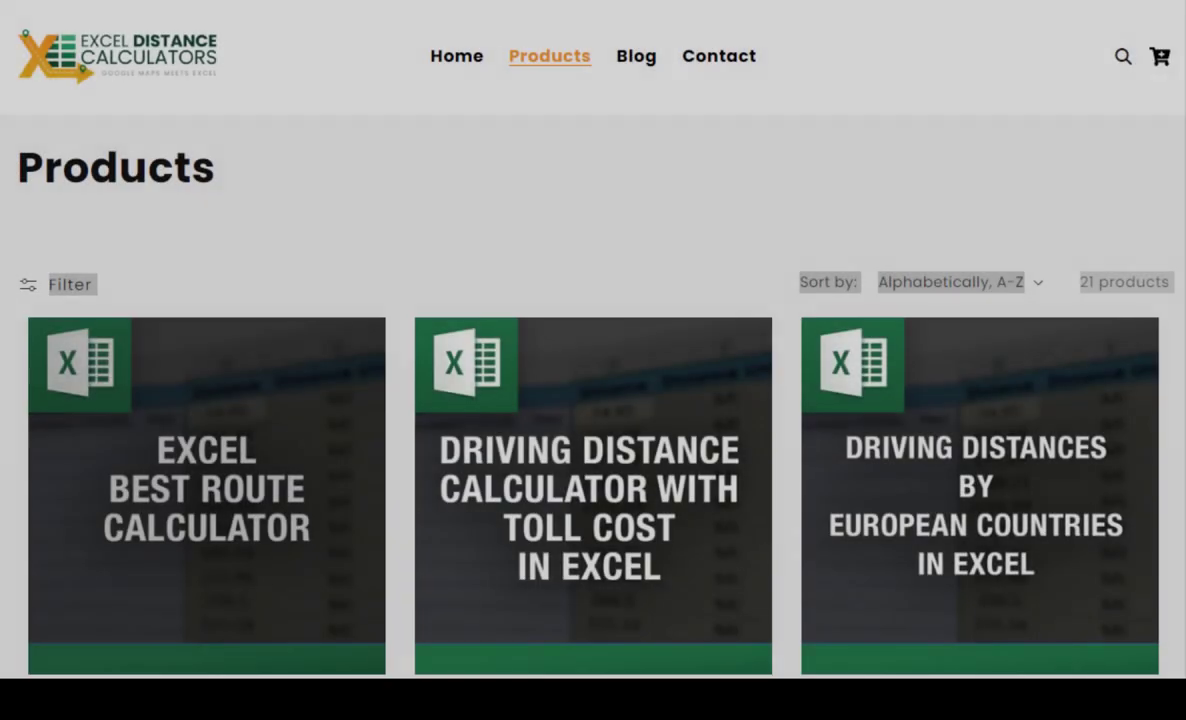
- Scroll down through the intro's grid of related Excel tool tiles until the Best Route Calculator sheet appears
scroll(593, 400, down, 3)
scroll(593, 400, down, 3)
scroll(380, 633, down, 3)
scroll(380, 633, down, 3)
scroll(593, 400, down, 3)
scroll(593, 400, down, 6)
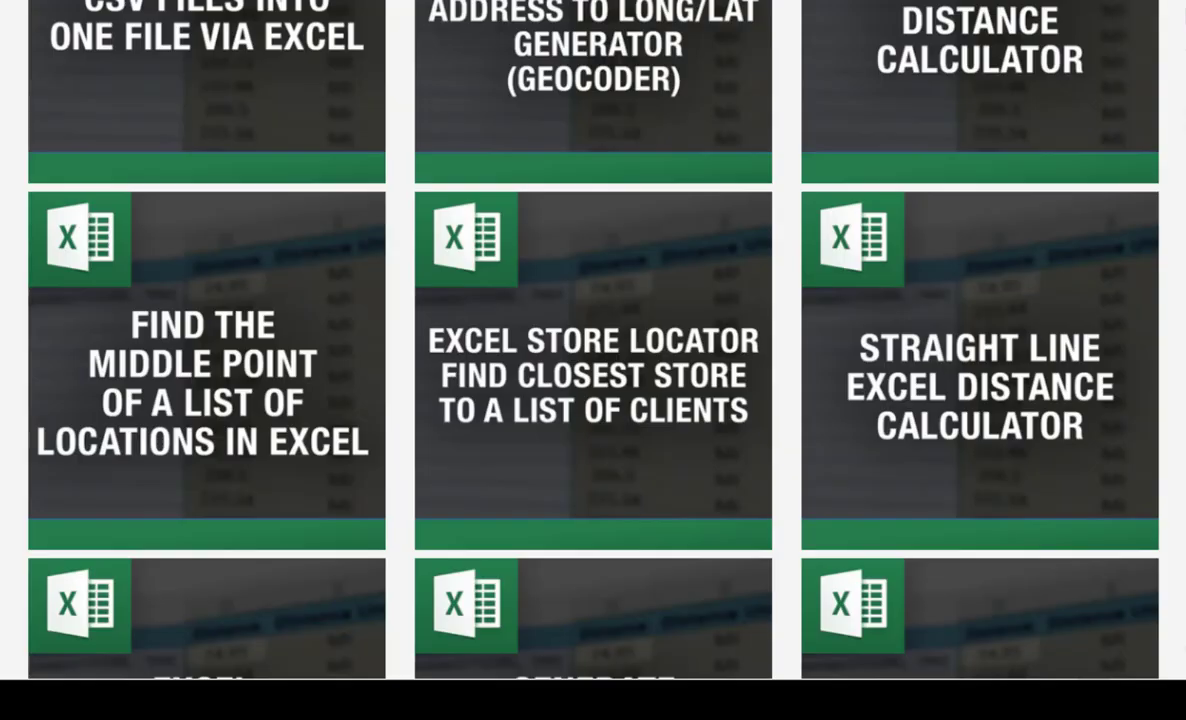
scroll(593, 400, down, 3)
scroll(593, 400, down, 12)
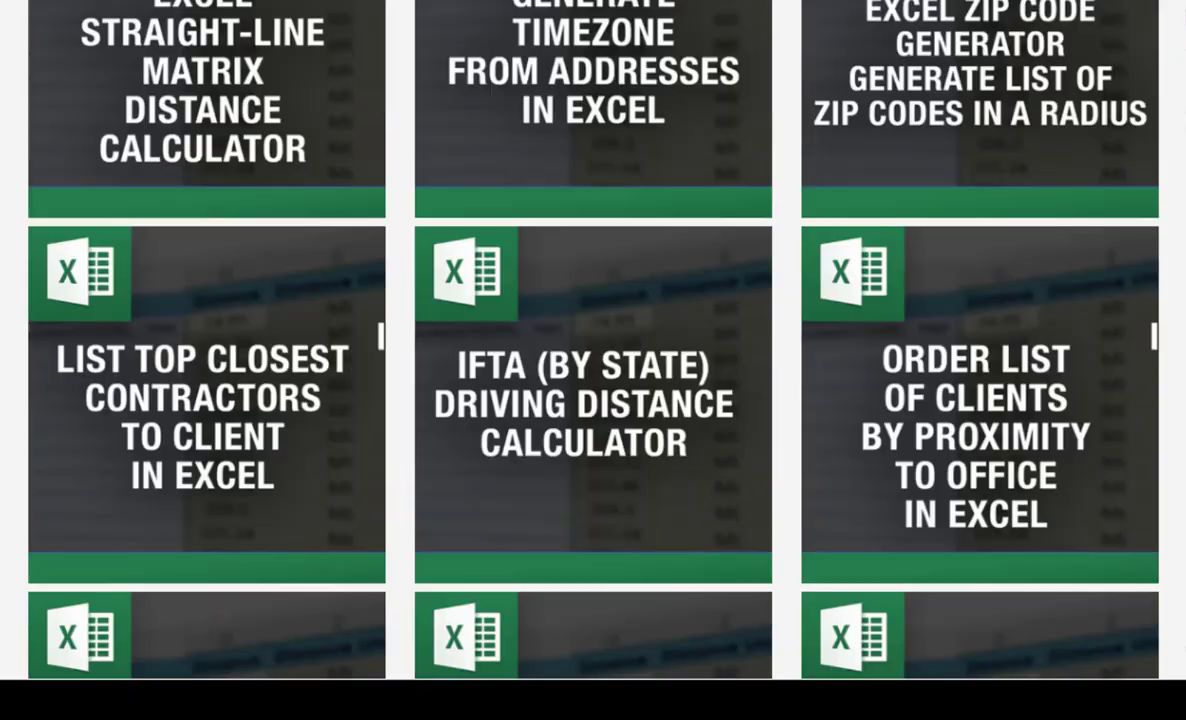
scroll(593, 400, down, 3)
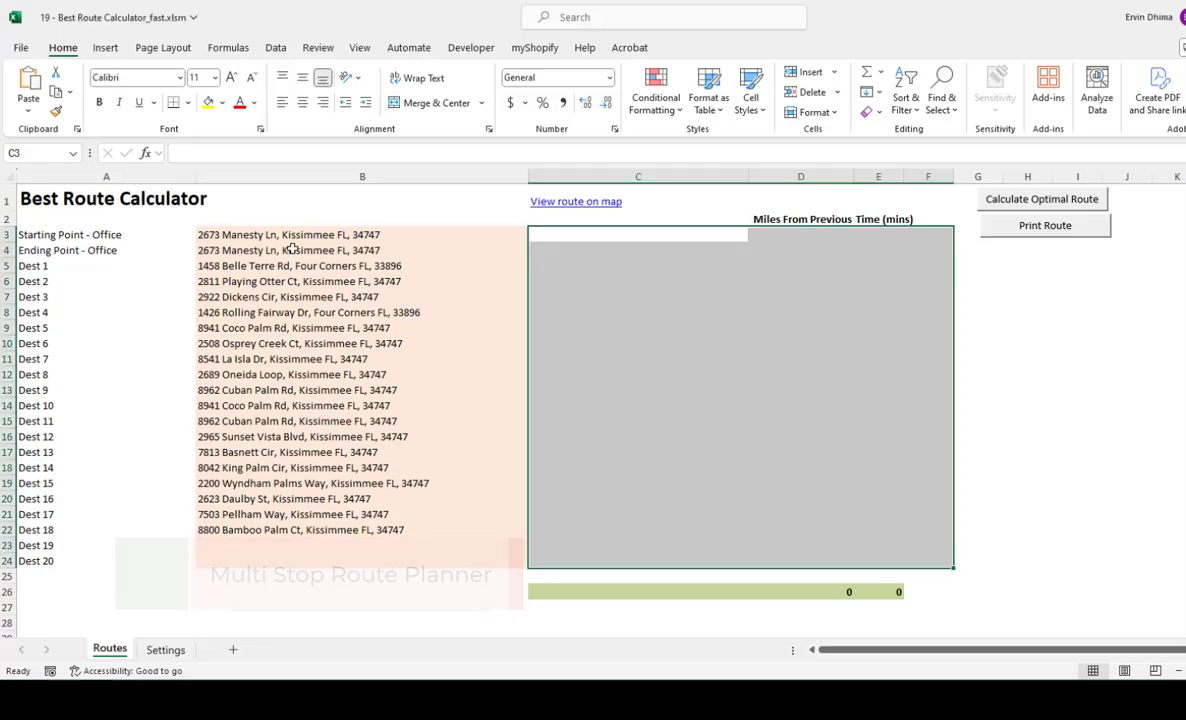
drag(300, 236, 307, 252)
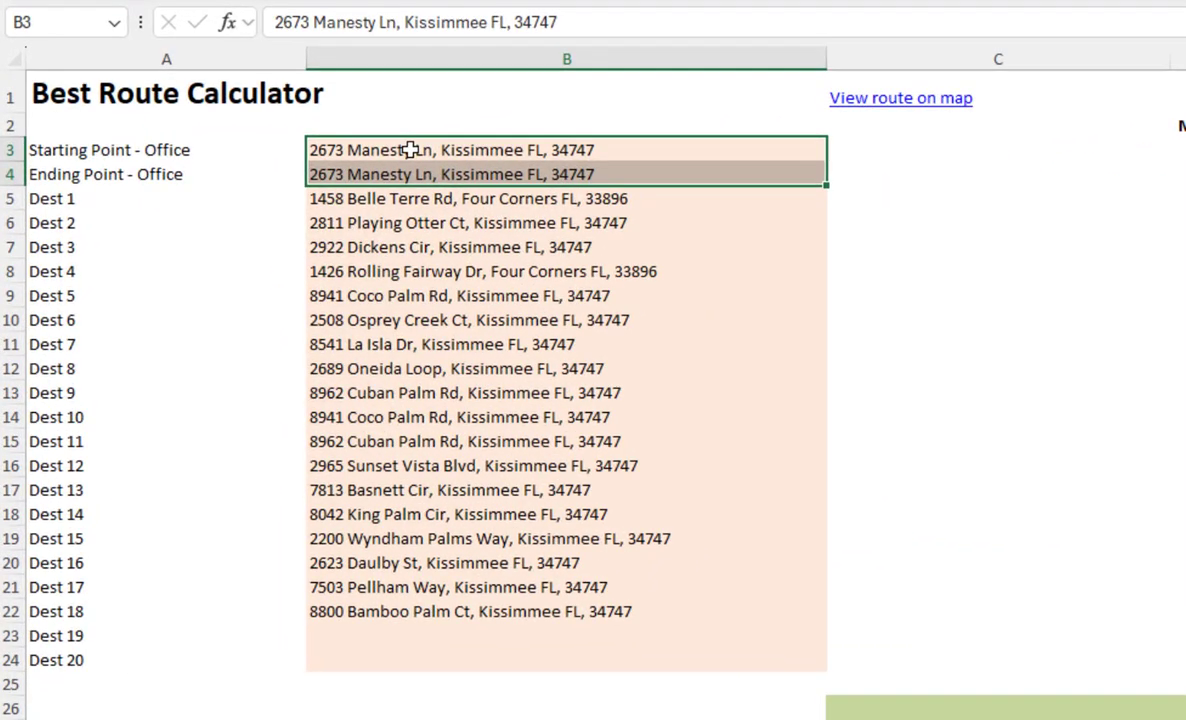
click(410, 149)
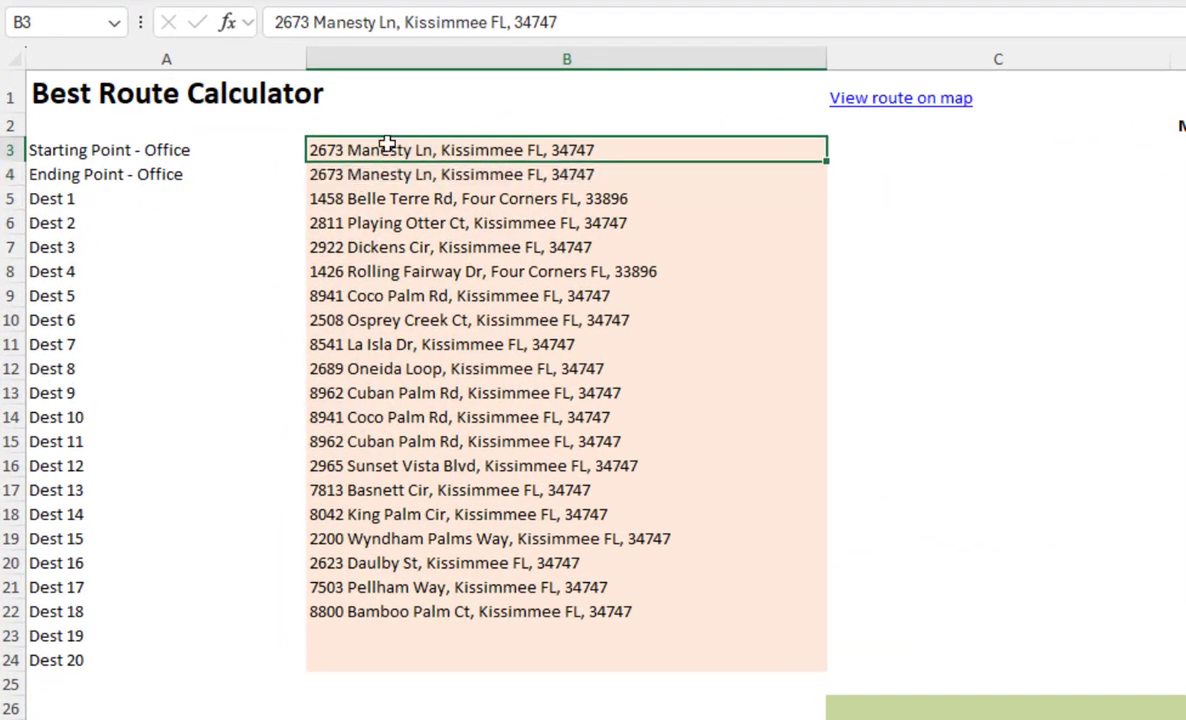
click(371, 177)
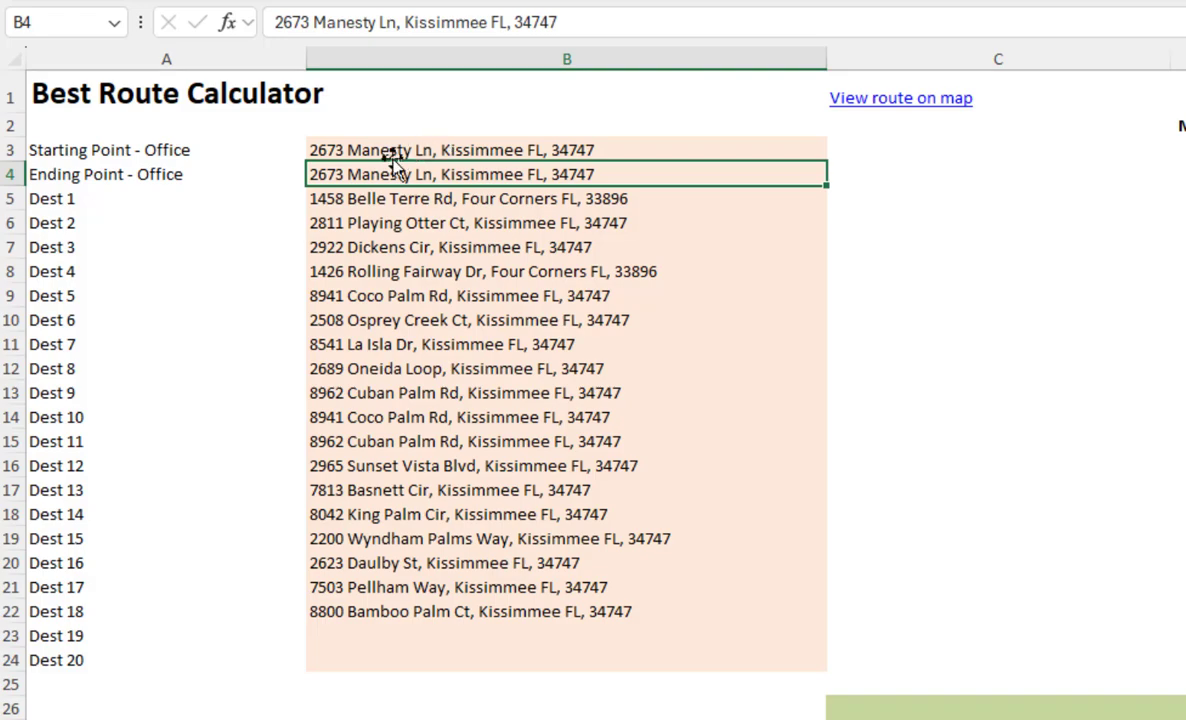
click(388, 151)
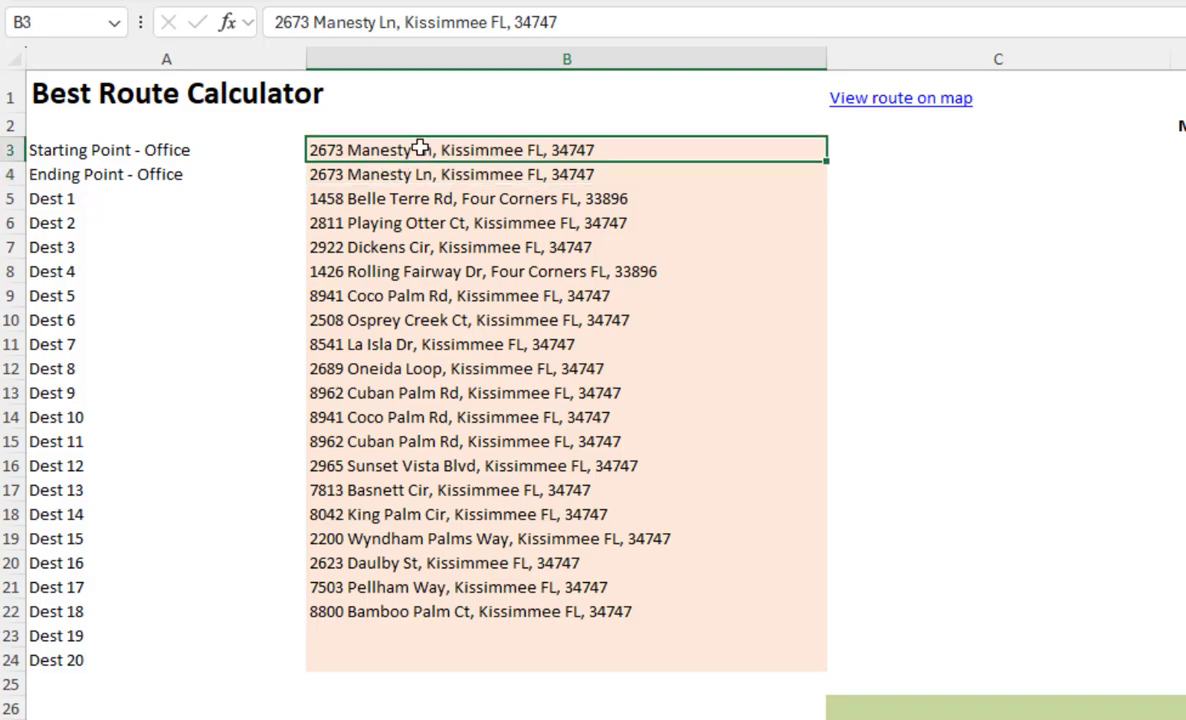
click(356, 176)
click(210, 170)
double_click(402, 20)
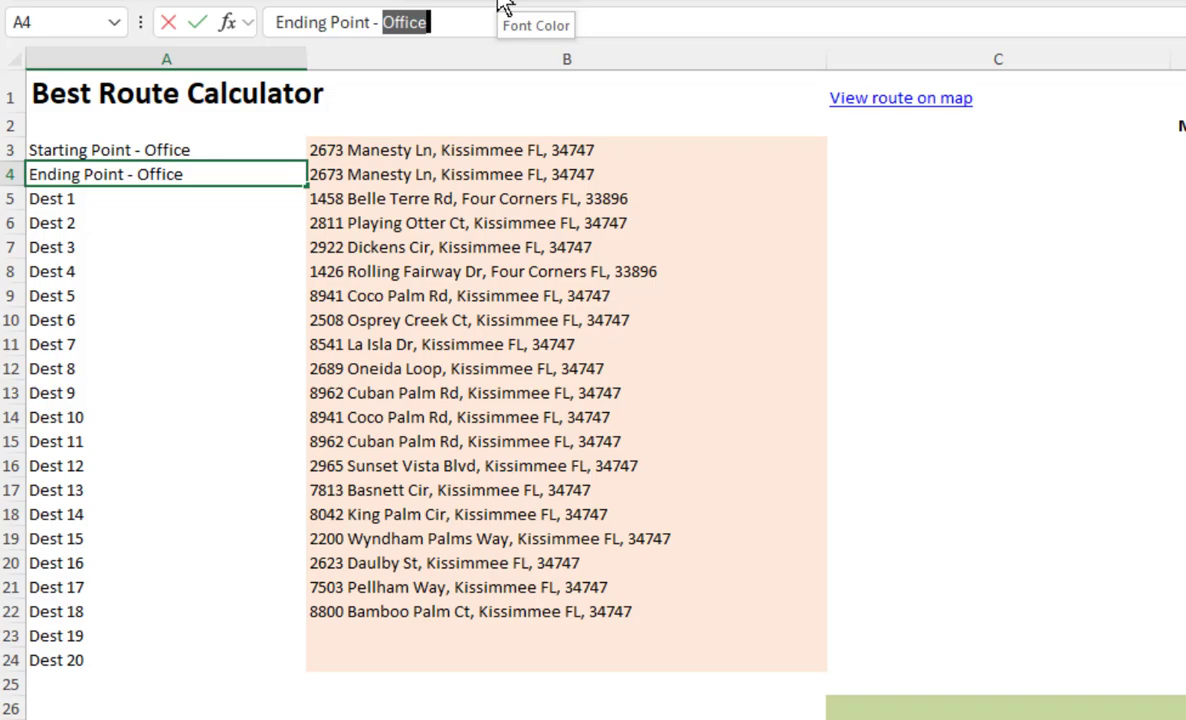
click(538, 150)
click(532, 177)
click(553, 152)
drag(553, 152, 569, 170)
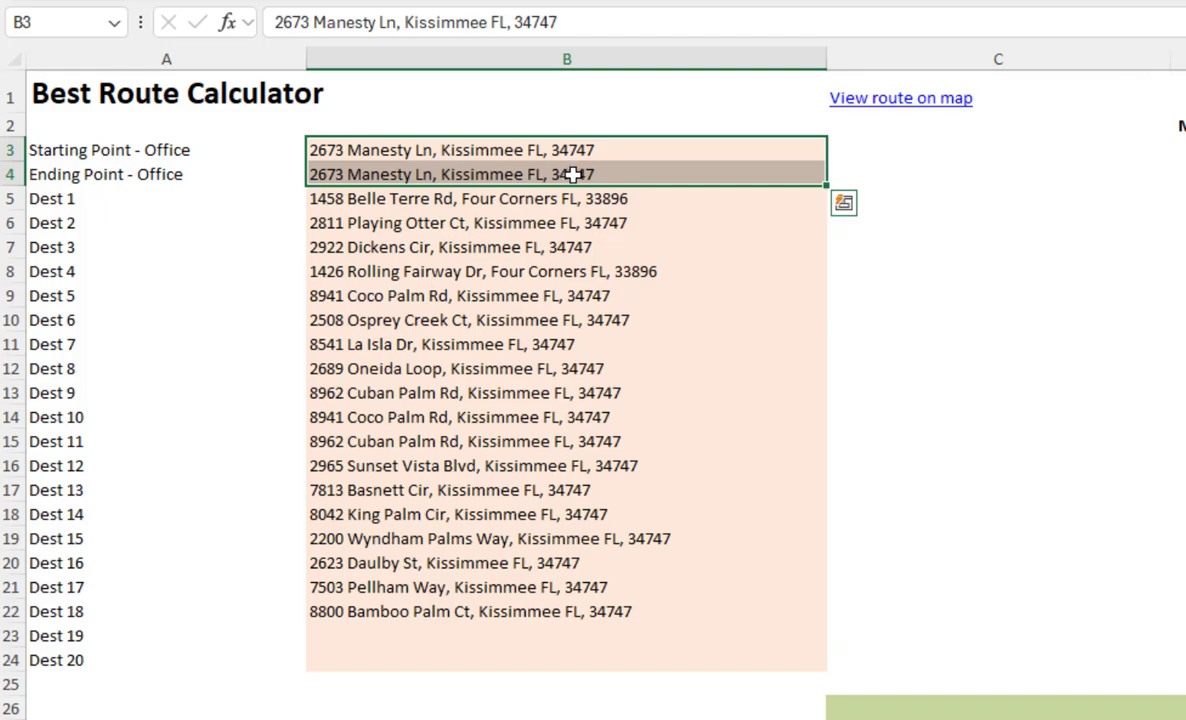
drag(450, 195, 457, 618)
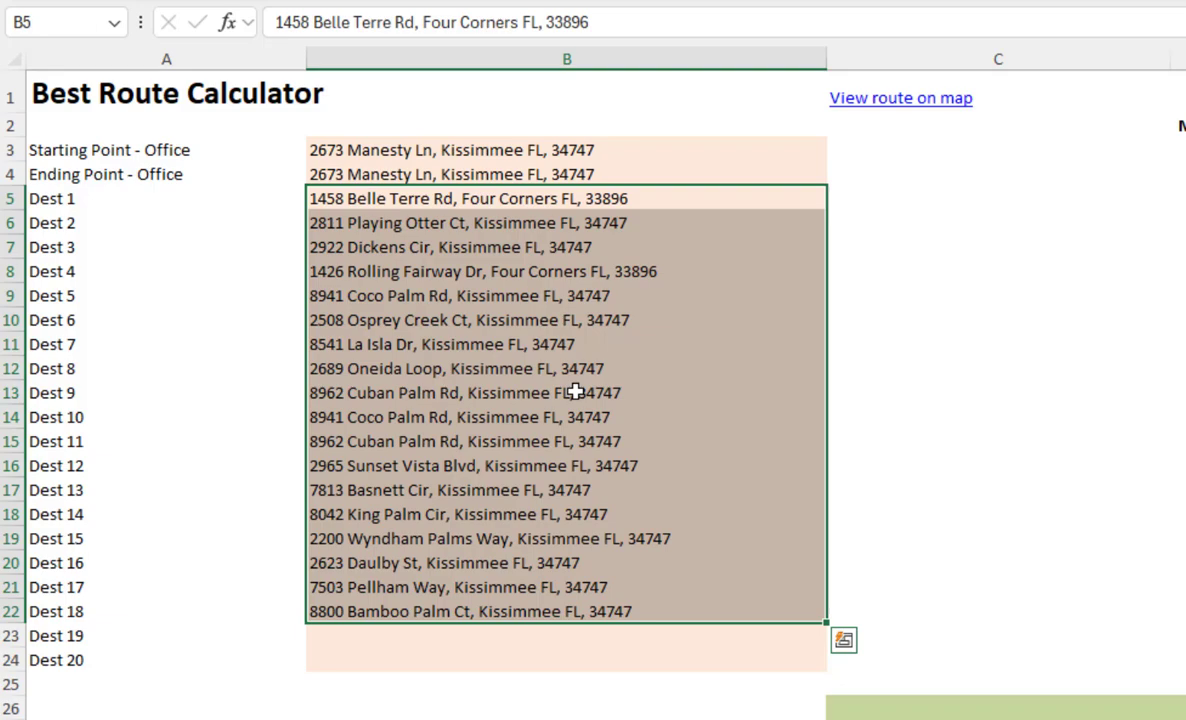
drag(675, 206, 699, 614)
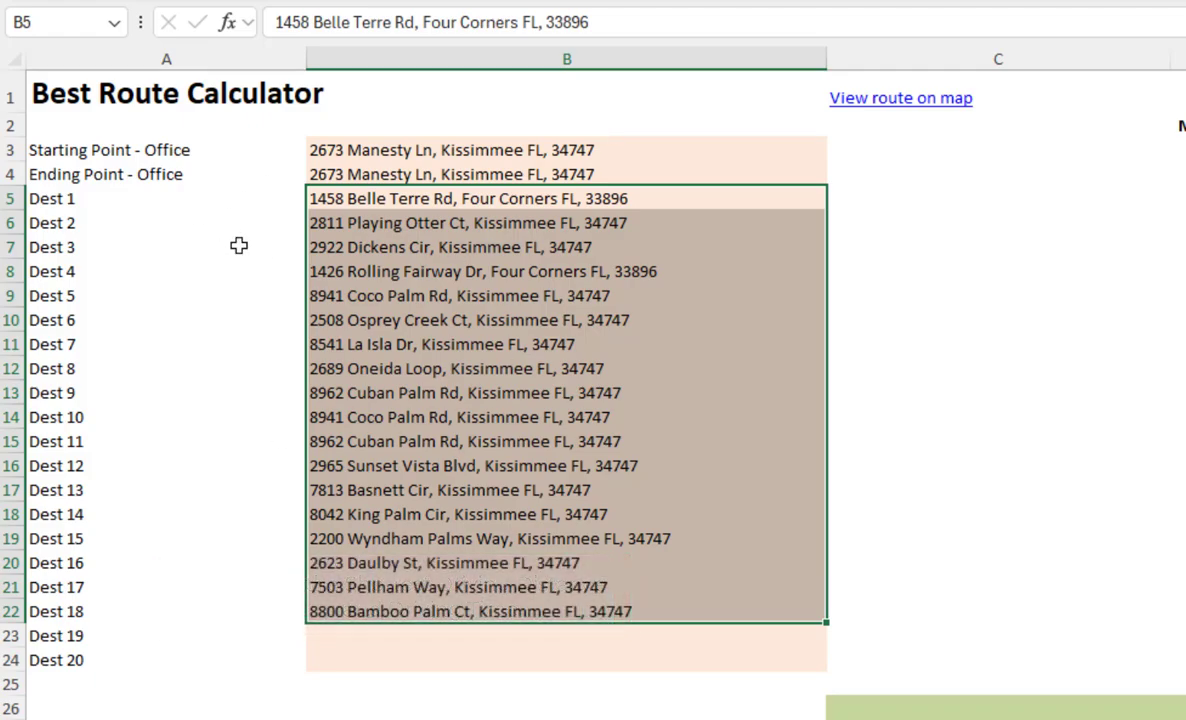
drag(492, 199, 528, 613)
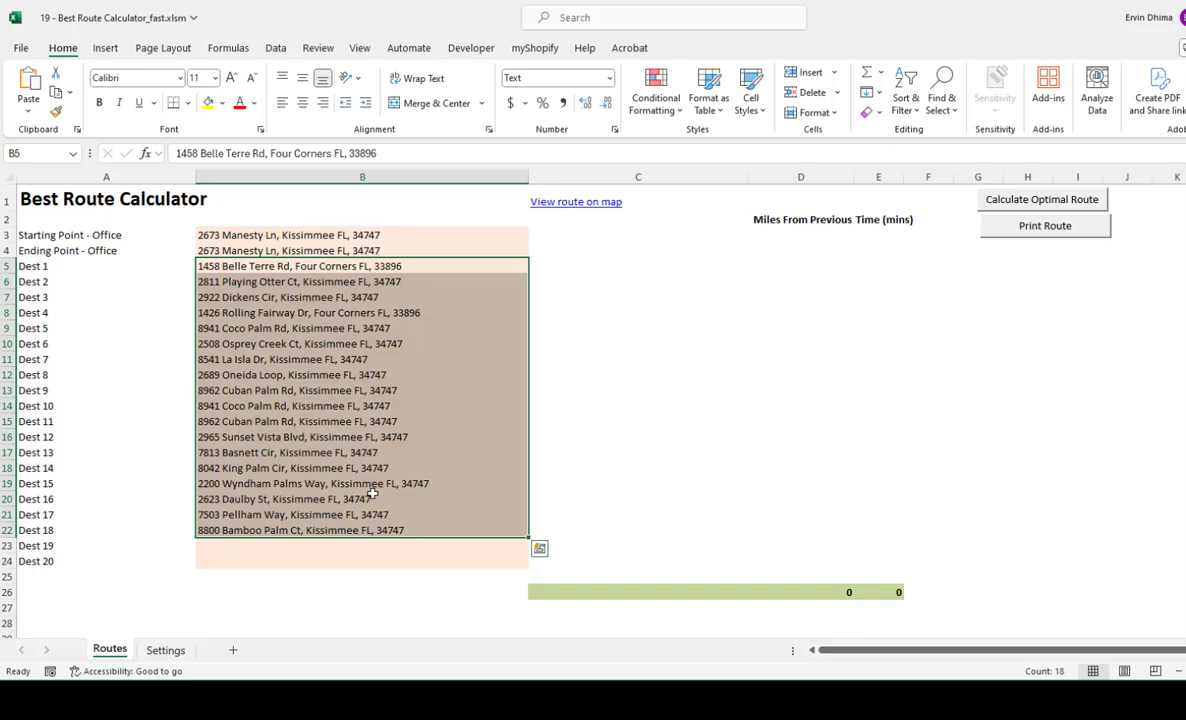
key(Escape)
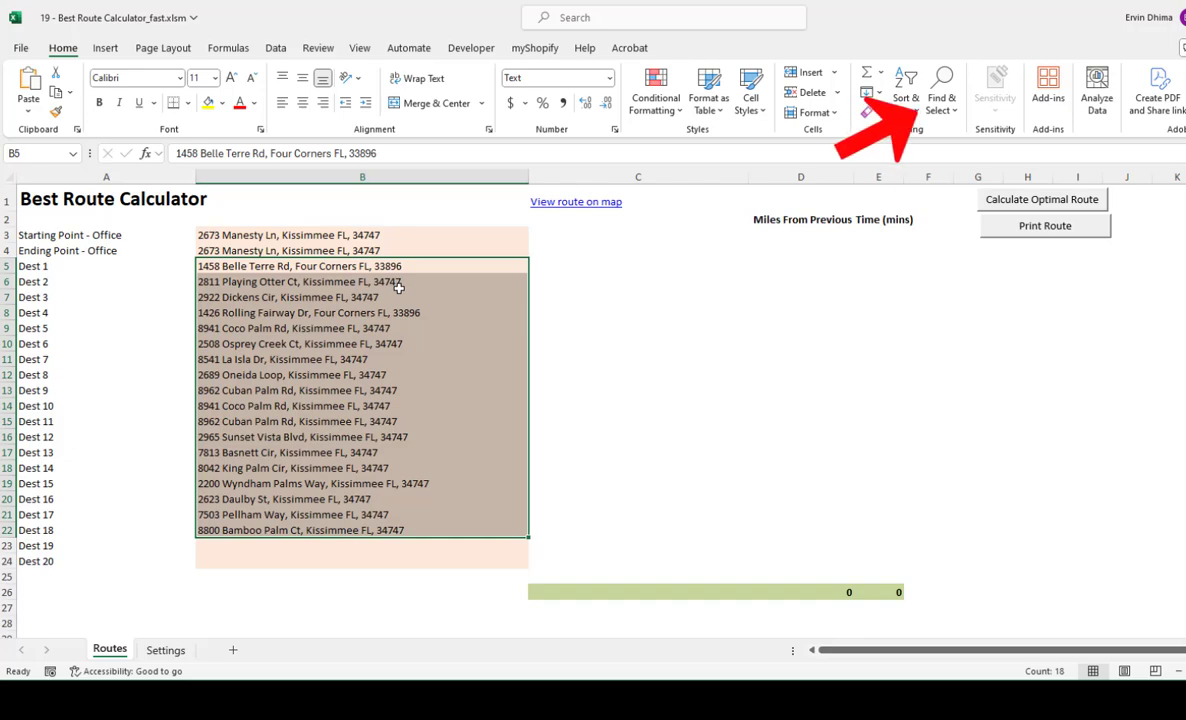
drag(418, 266, 395, 532)
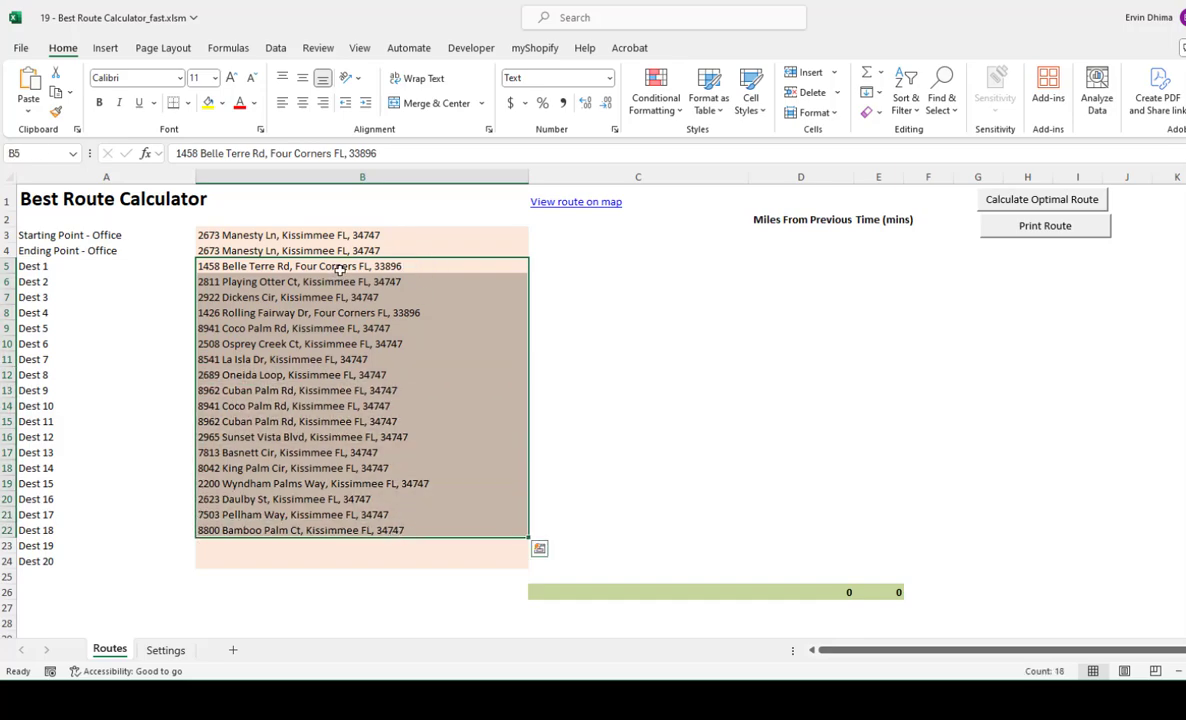
- Check the office start and end addresses in B3 and B4 and the first destinations in B5:B8
click(342, 236)
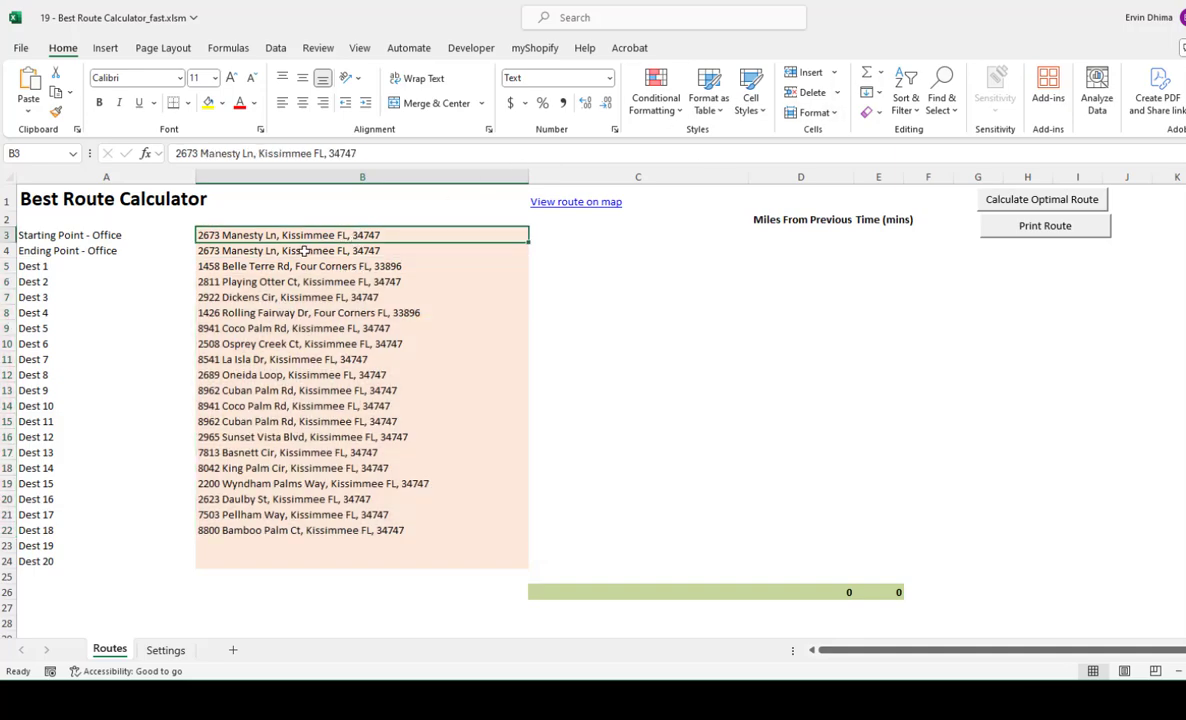
click(304, 251)
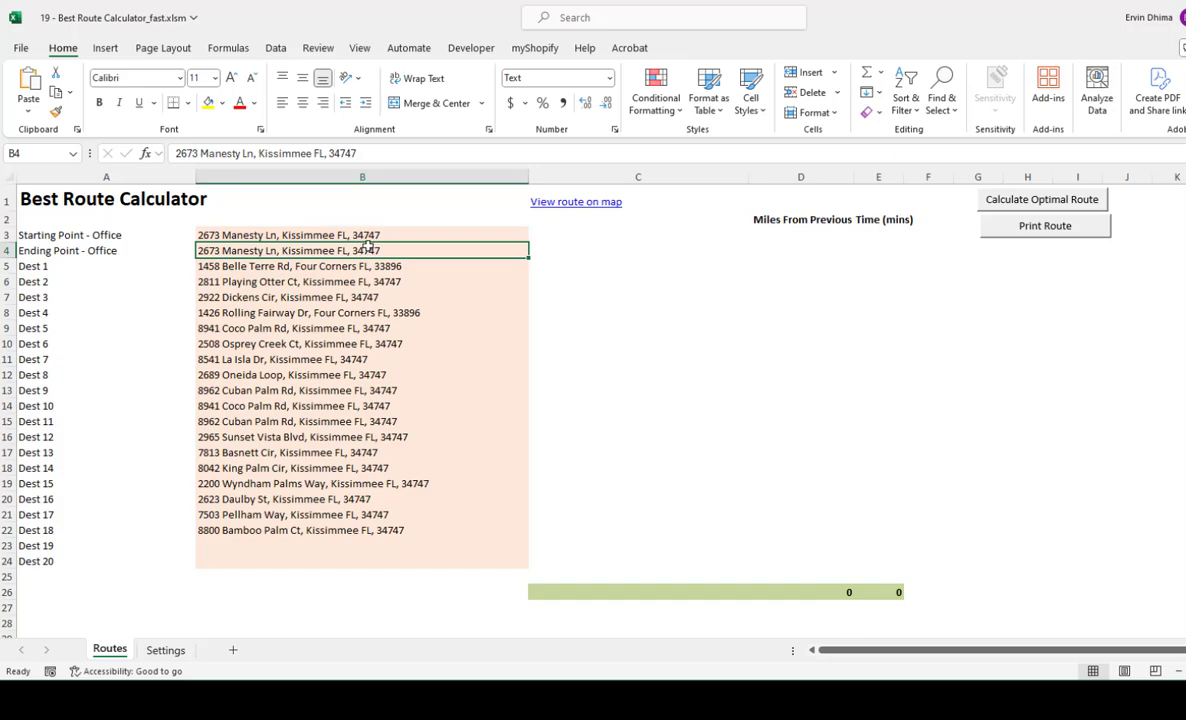
drag(370, 266, 386, 529)
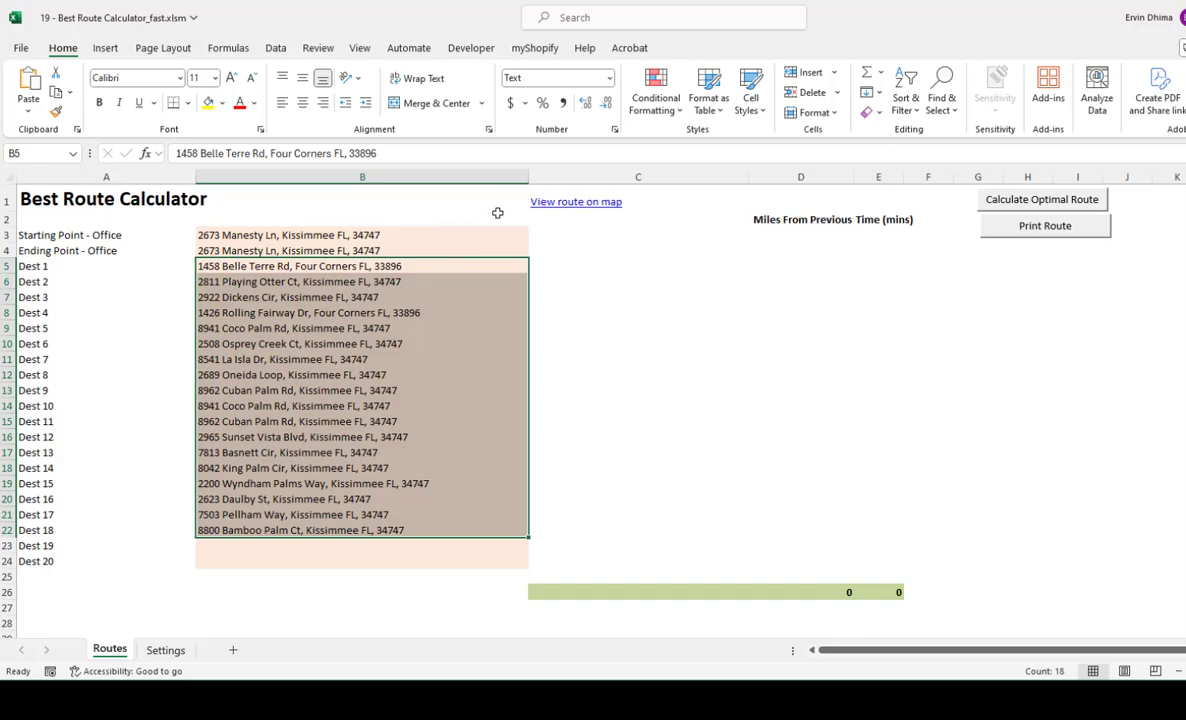
click(508, 302)
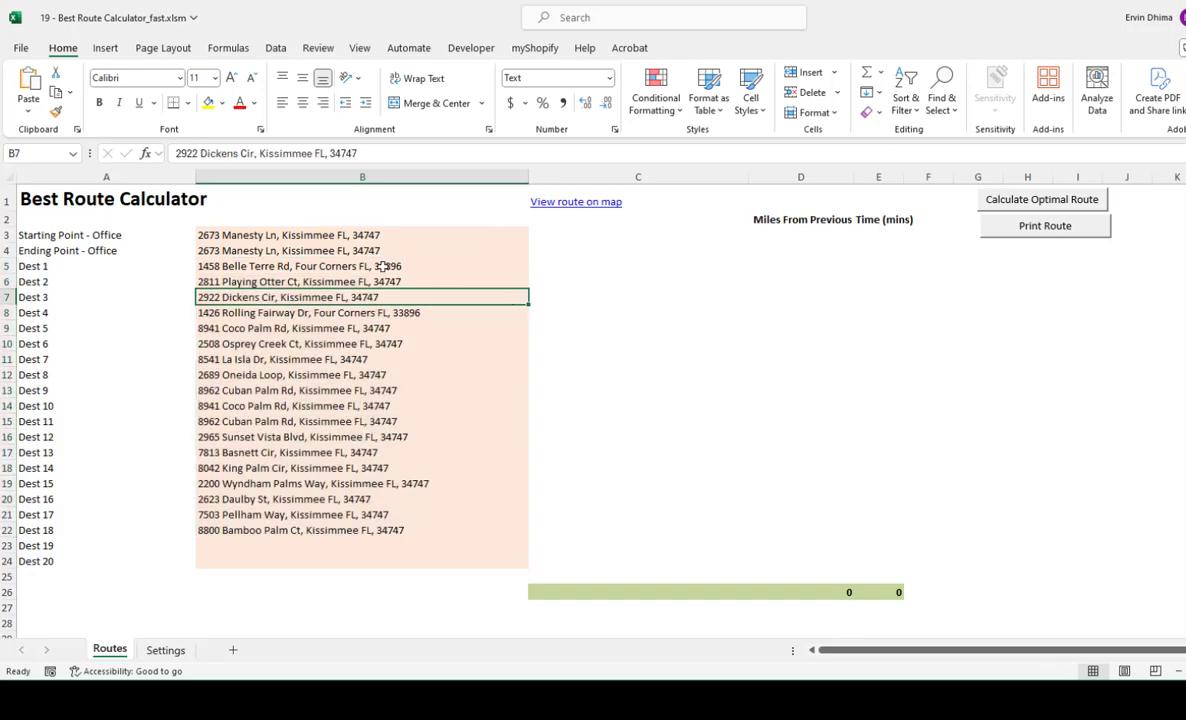
- Select the 18 filled destination addresses in column B, Dest 1 through Dest 18
drag(387, 267, 383, 550)
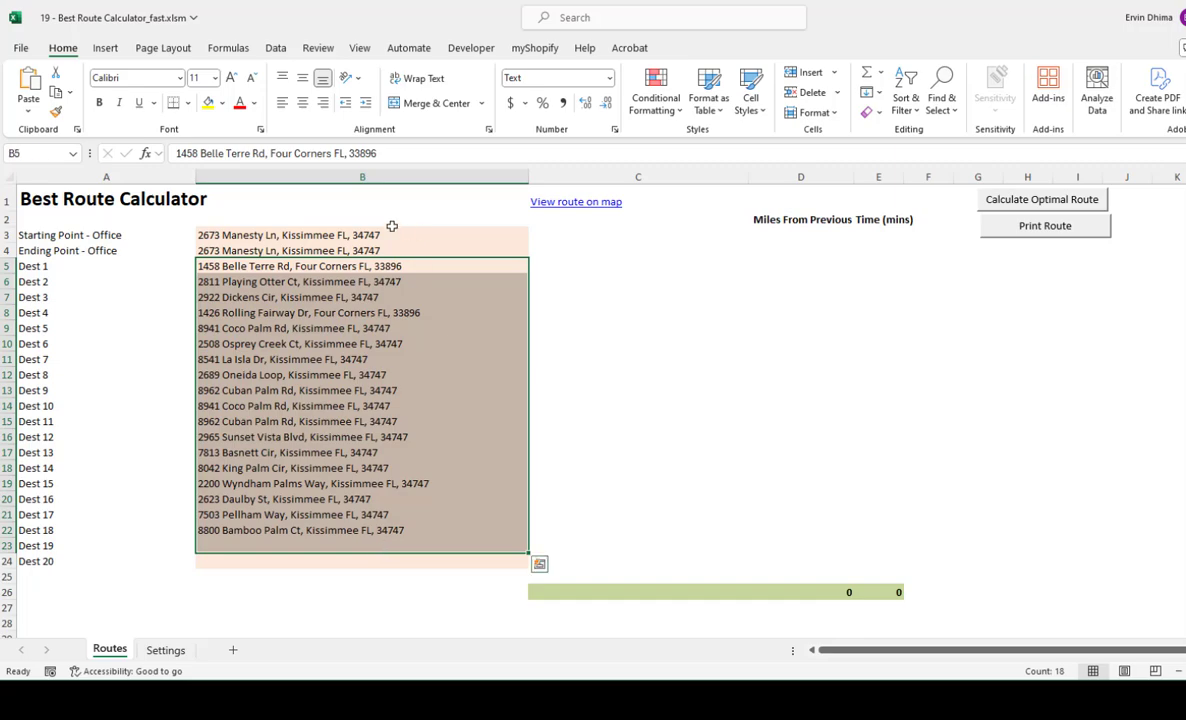
click(310, 235)
click(324, 254)
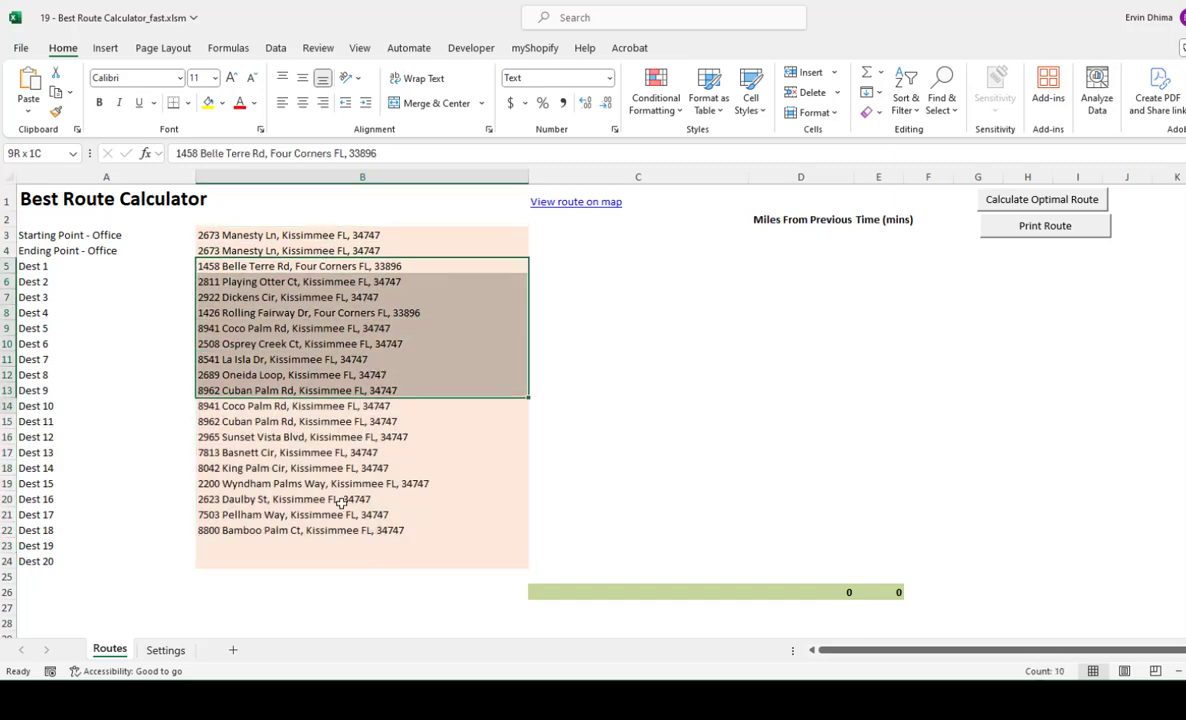
mouse_move(341, 514)
mouse_down()
mouse_move(352, 560)
mouse_move(352, 530)
mouse_up()
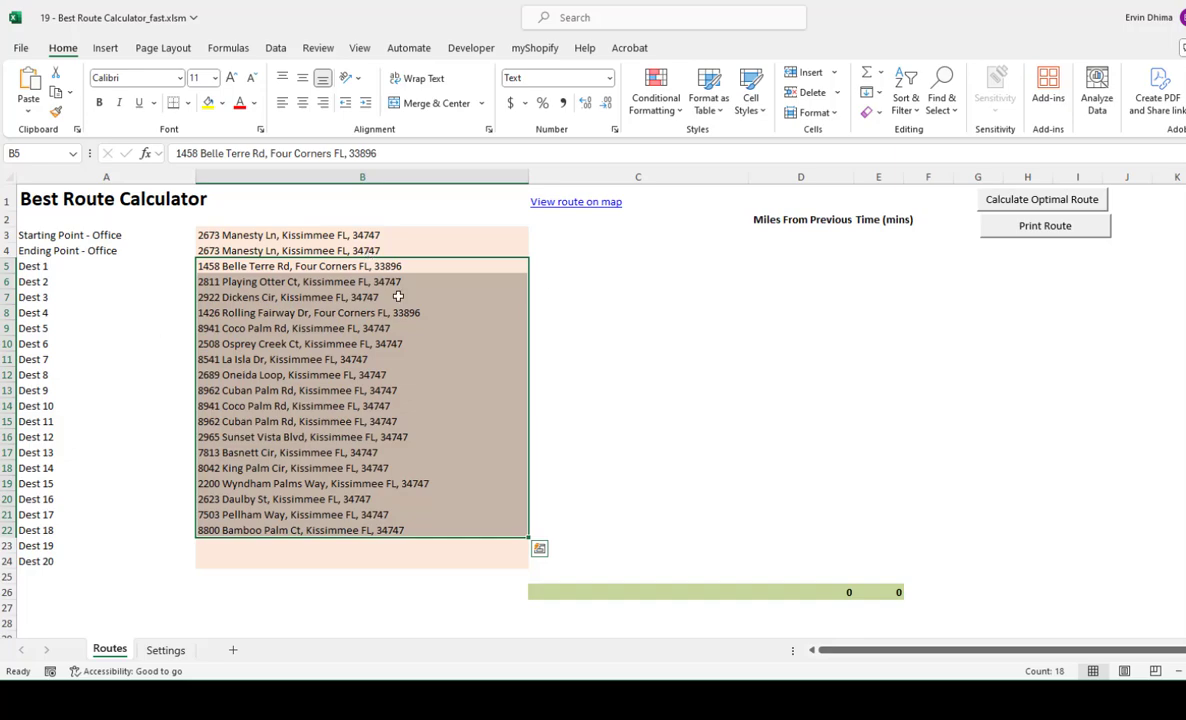
- Calculate the optimal route and review the reordered stops from Basnett Cir to Daulby St
click(1042, 199)
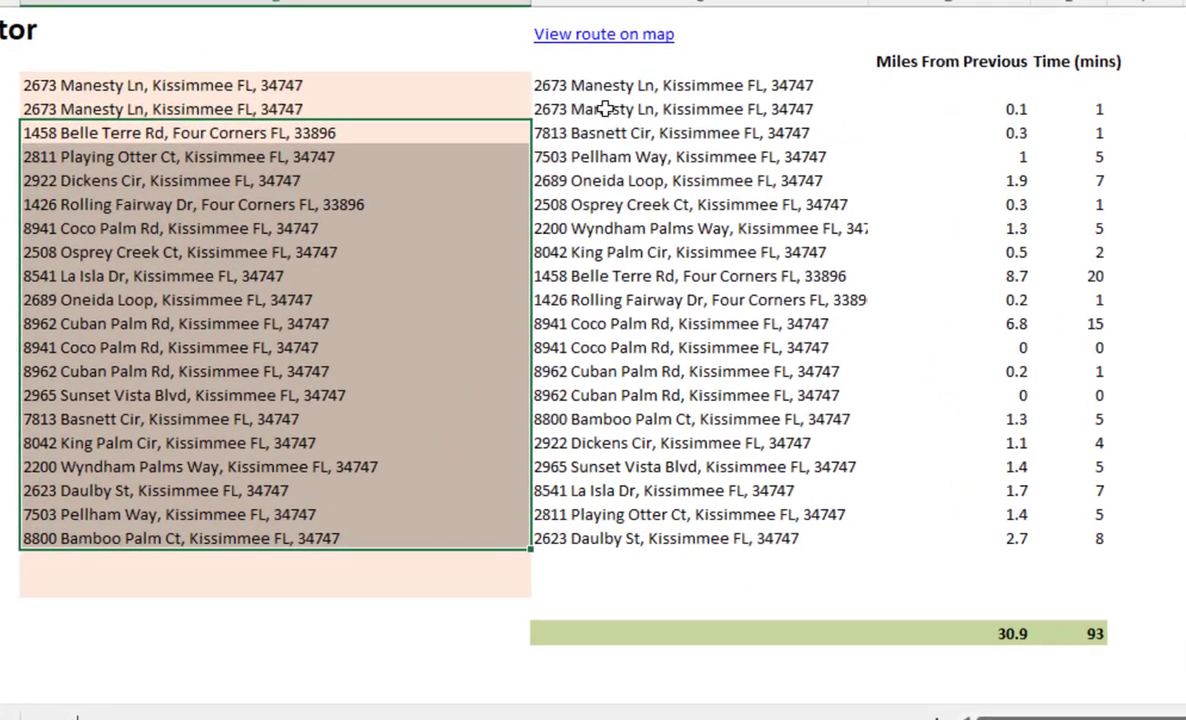
drag(605, 86, 1124, 586)
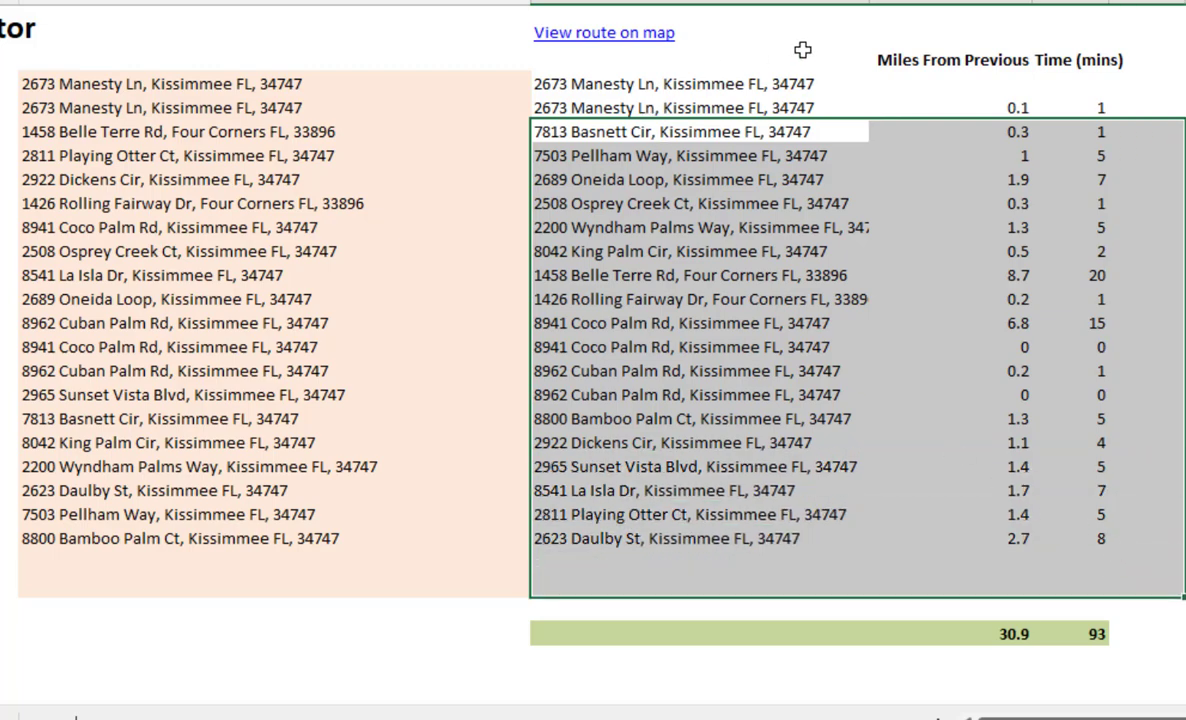
click(610, 84)
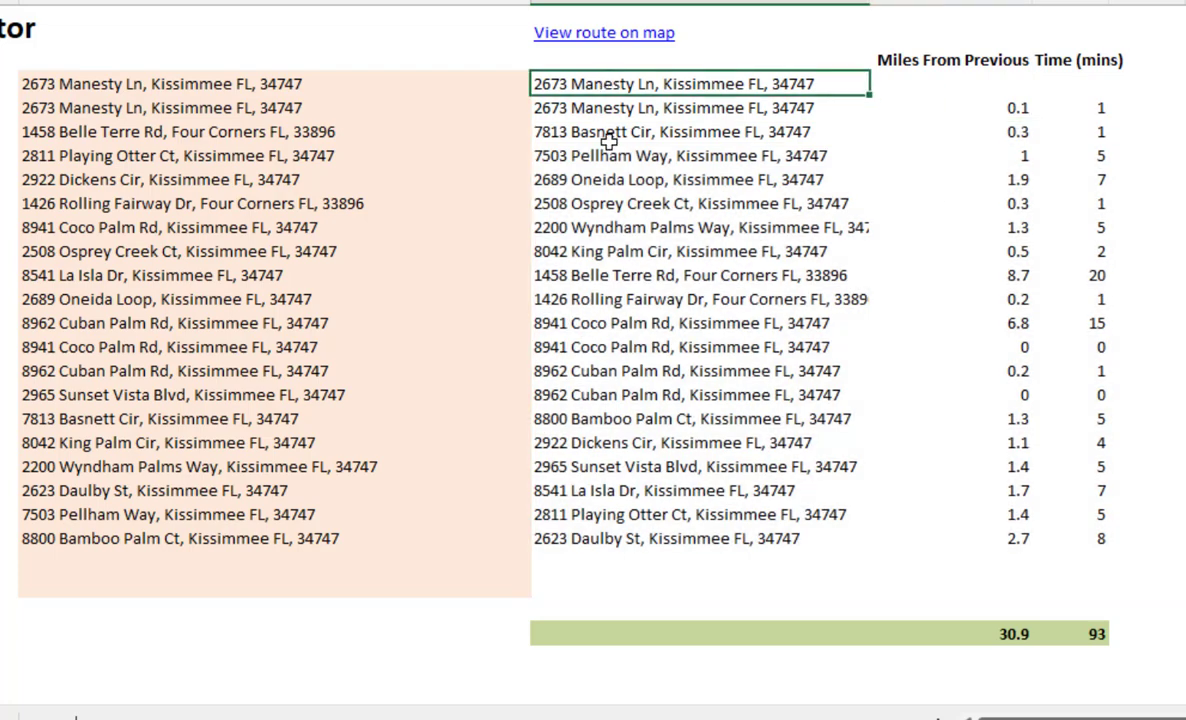
drag(600, 133, 715, 550)
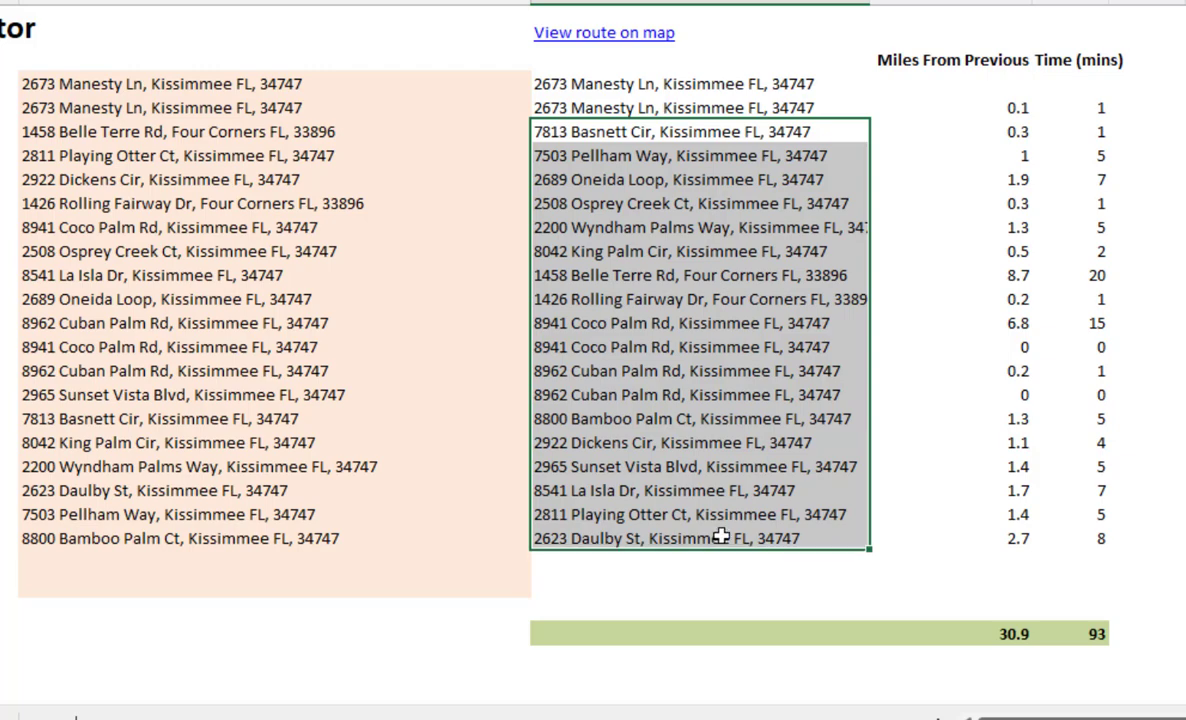
key(ctrl+v)
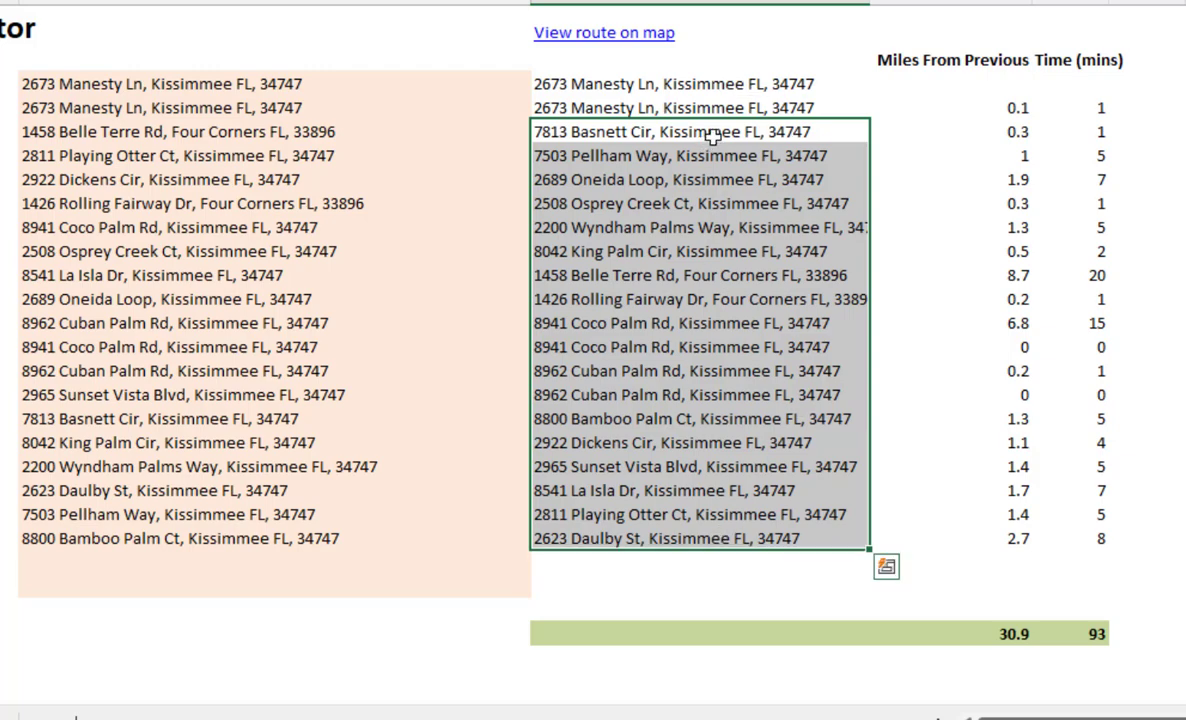
- Check the 0.3-mile first leg and the row 26 totals of 30.9 miles and 93 minutes
click(1005, 131)
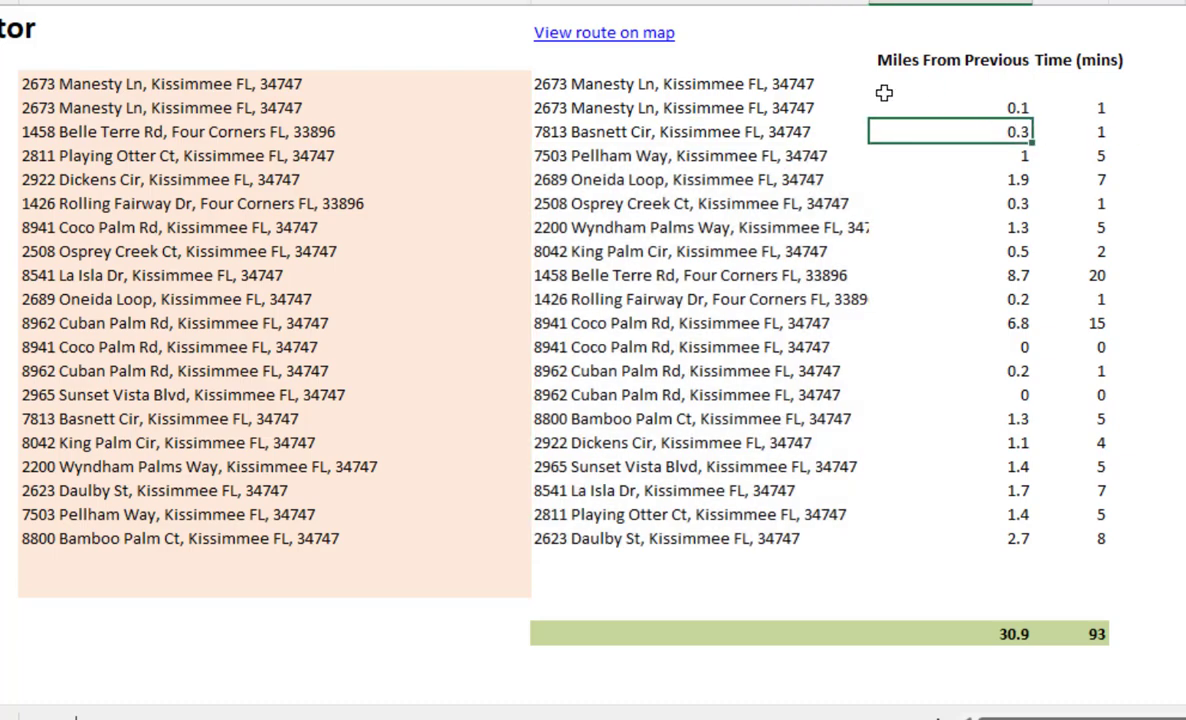
drag(974, 638, 1124, 636)
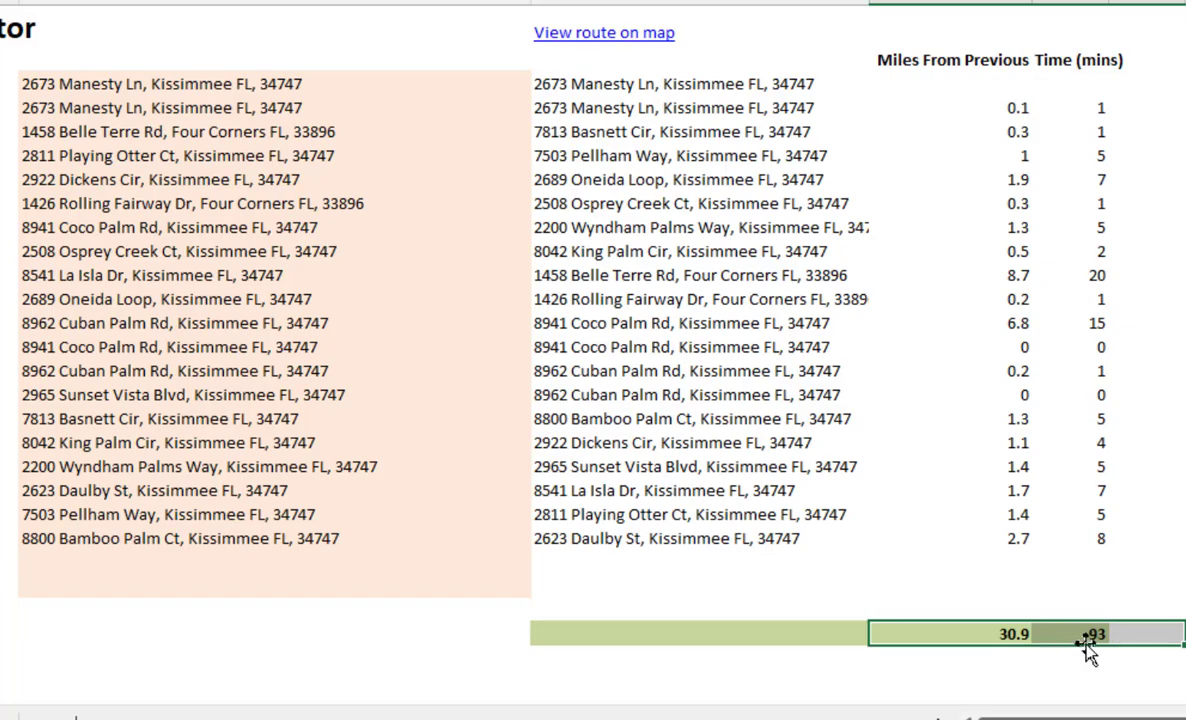
click(1082, 635)
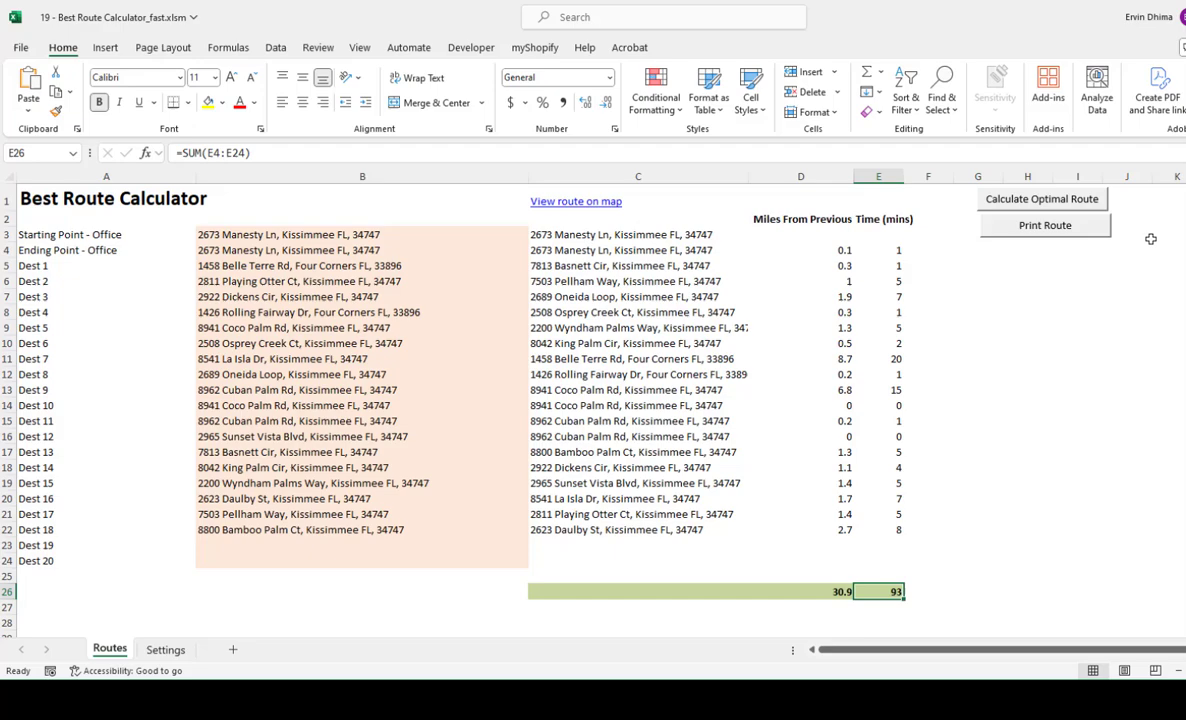
- Open the optimized route from the C1 map link in Google Maps, maximize it, and select its URL
click(589, 201)
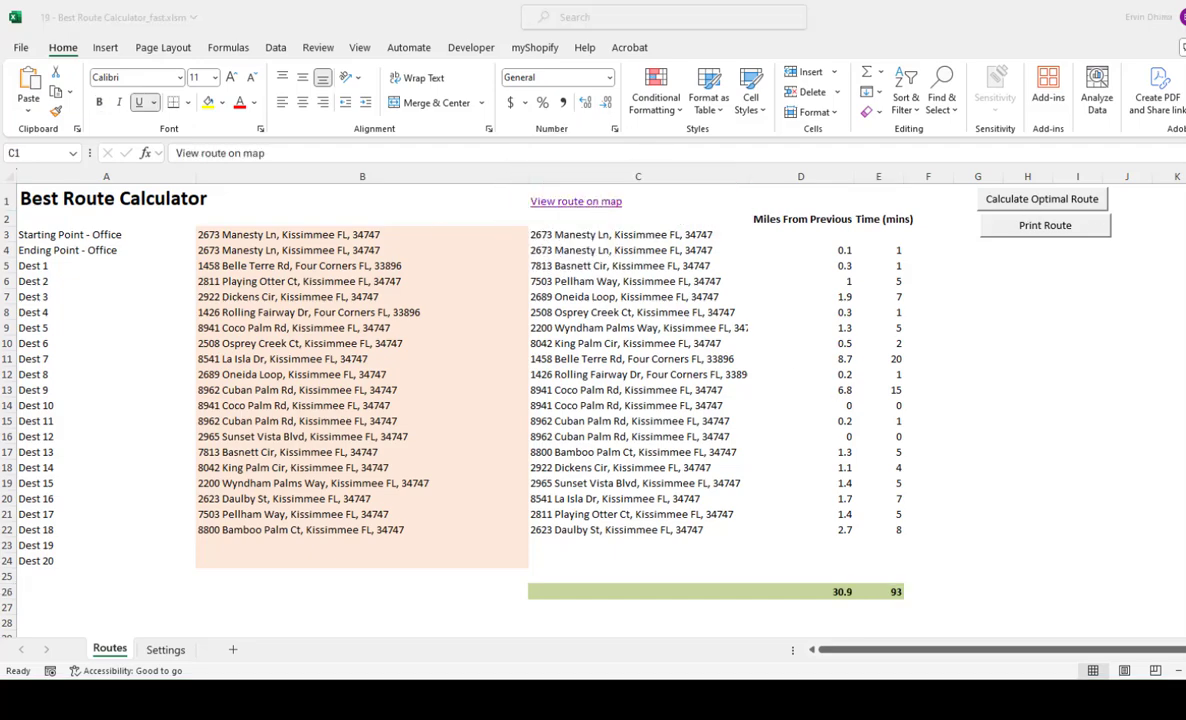
drag(999, 142, 795, 73)
double_click(800, 78)
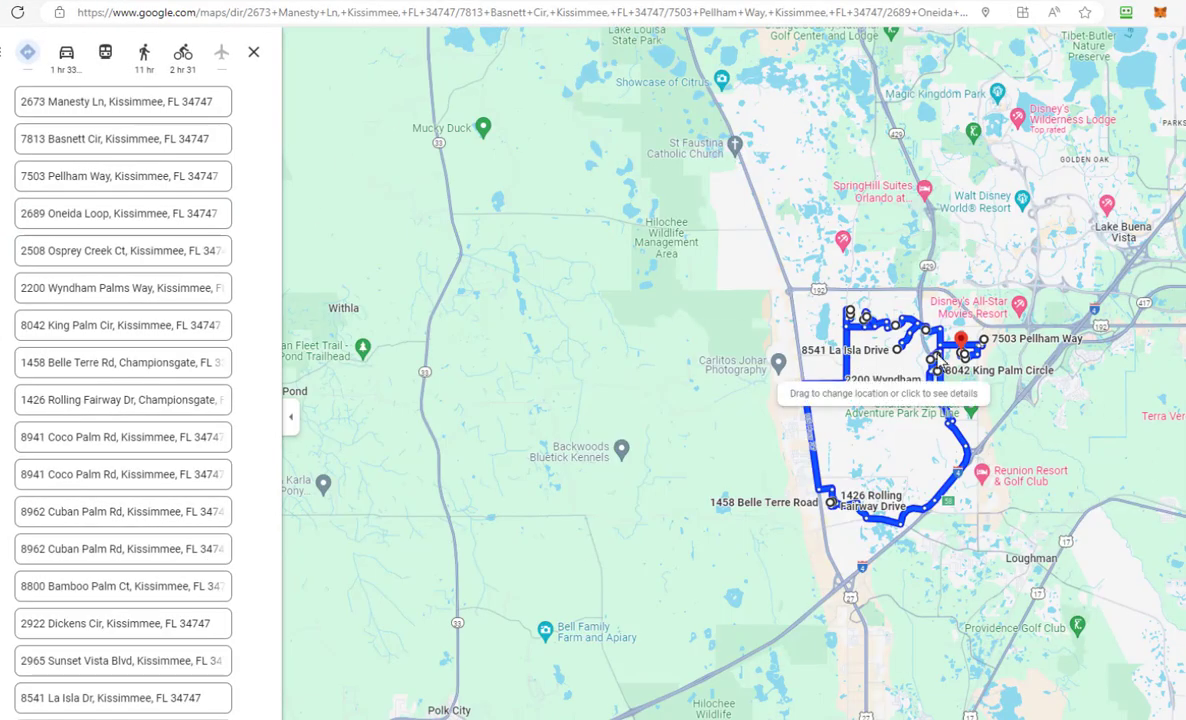
click(431, 22)
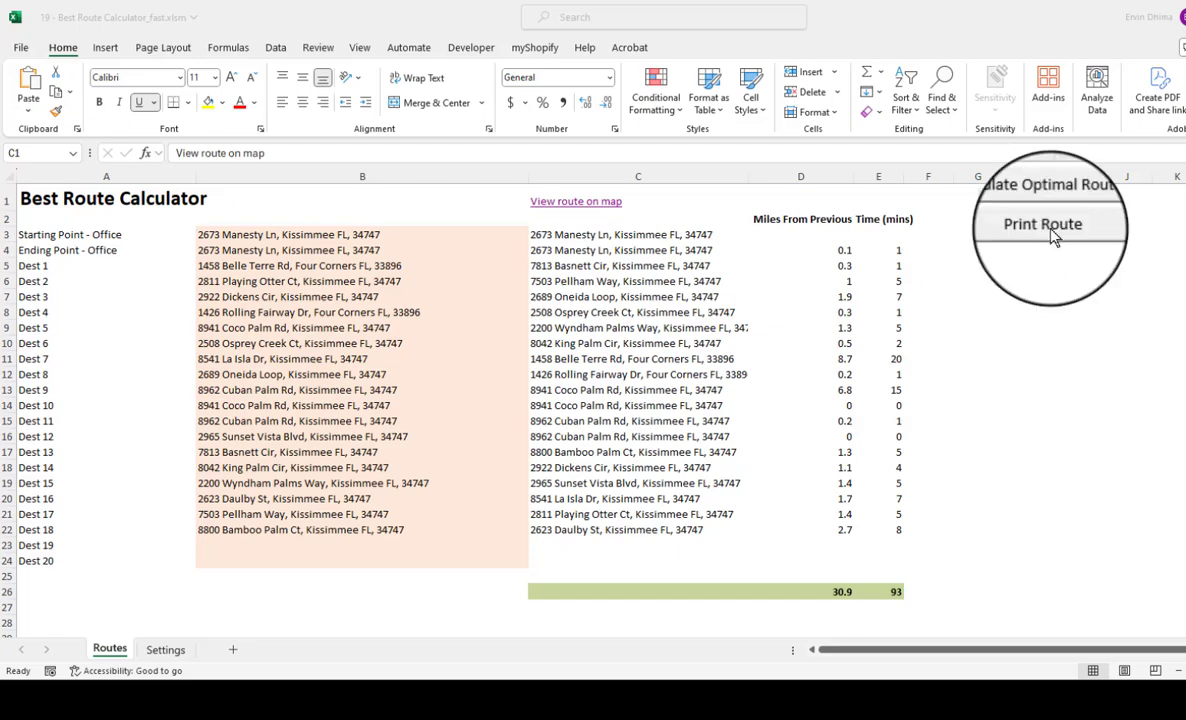
click(1045, 226)
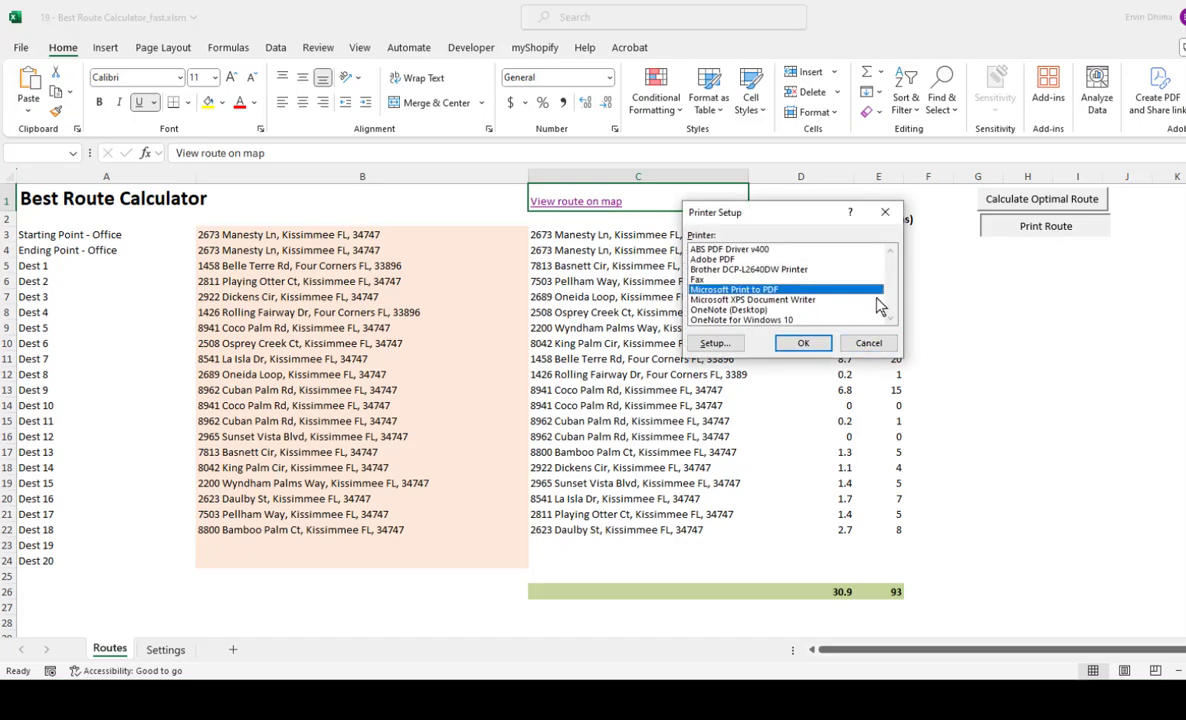
click(869, 343)
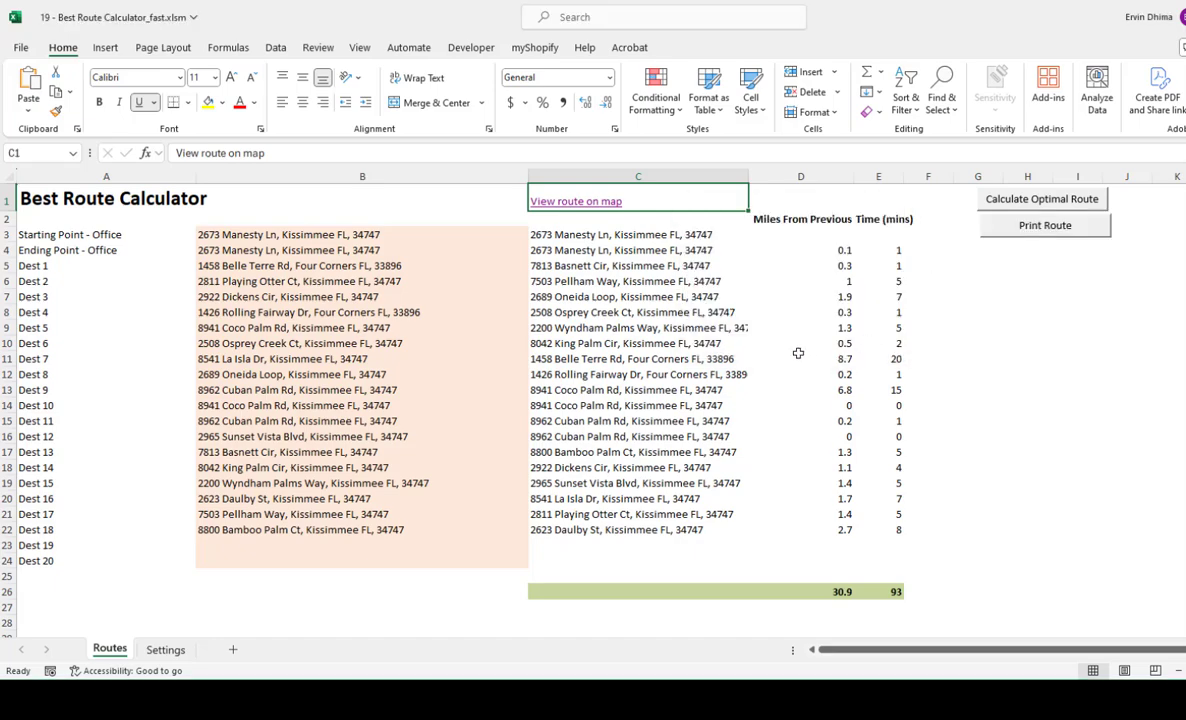